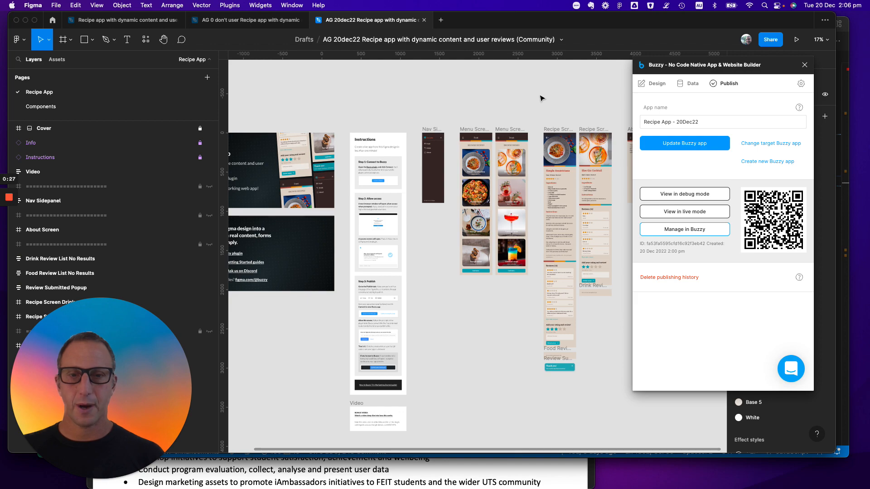
Step: Examine the recipe app's menu, recipe, review and popup screens in the Figma design
scroll(409, 129, right, 5)
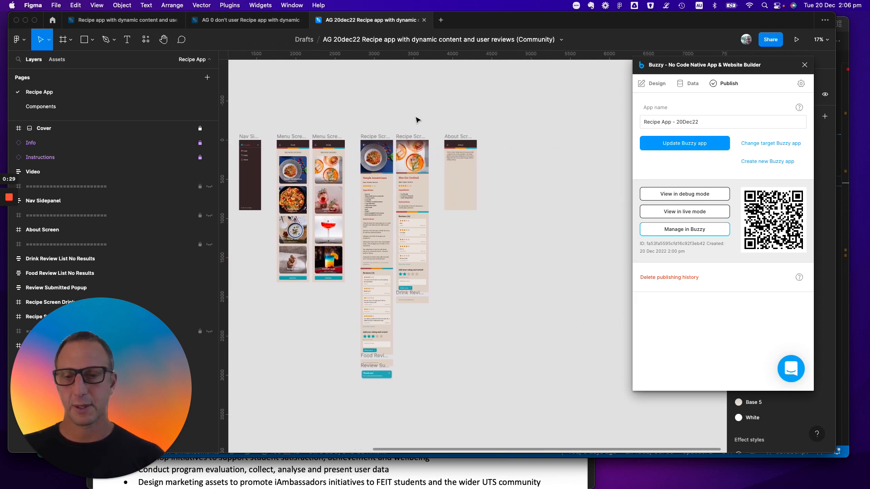
scroll(370, 180, up, 5)
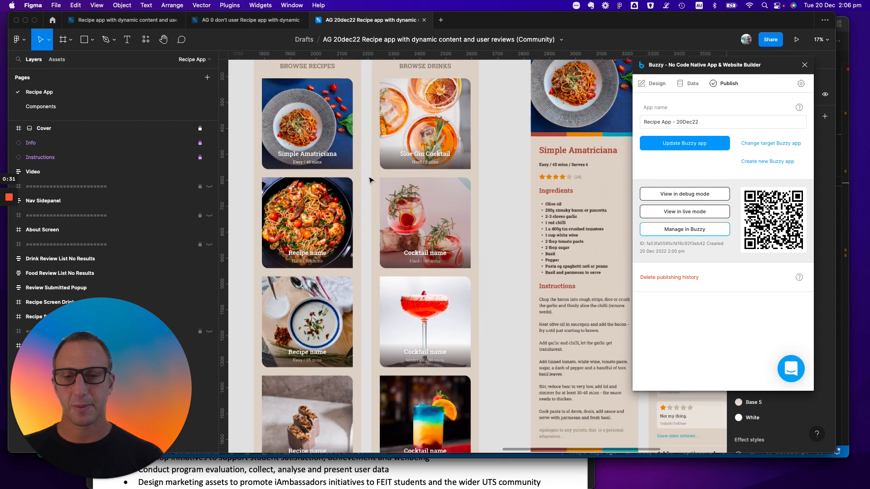
scroll(369, 180, down, 3)
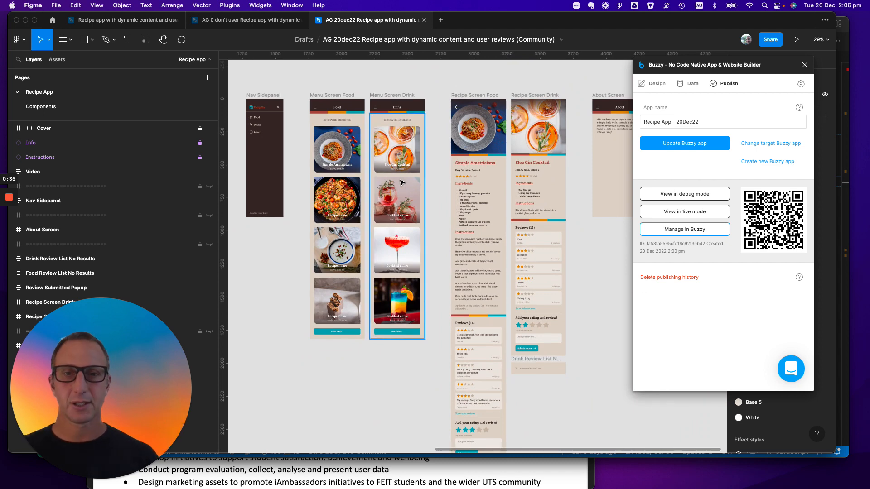
scroll(408, 172, down, 1)
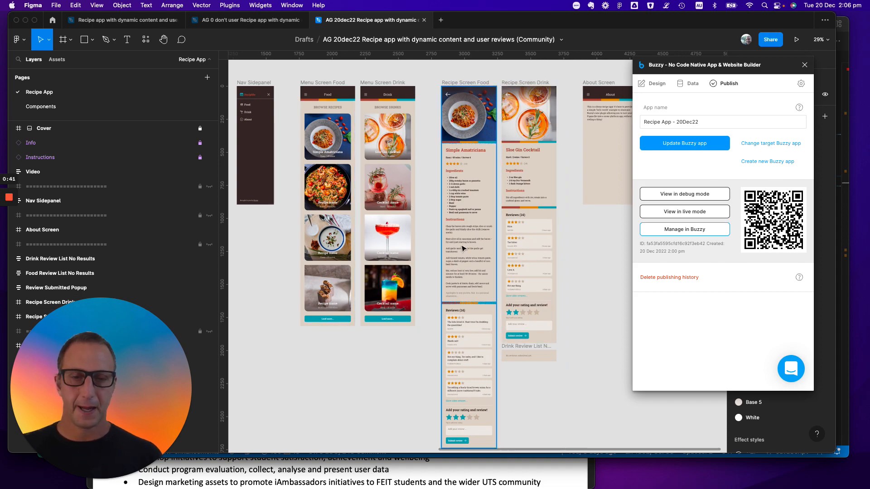
key(ctrl+Up)
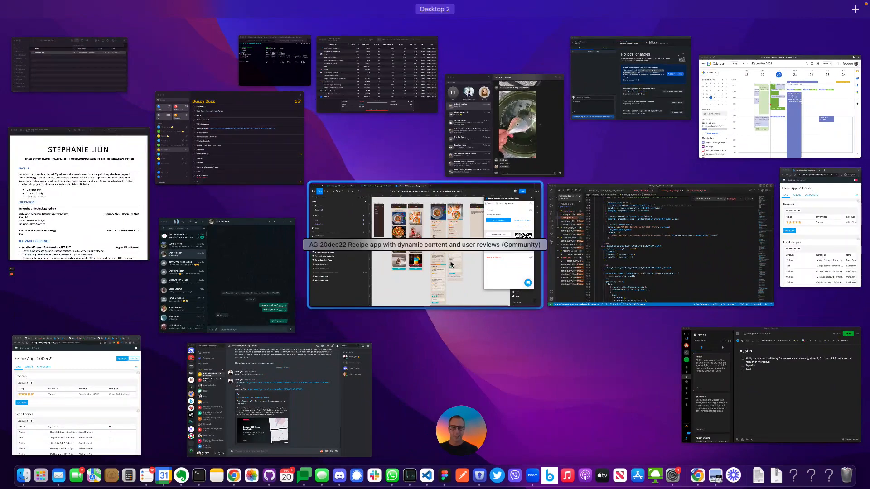
click(456, 266)
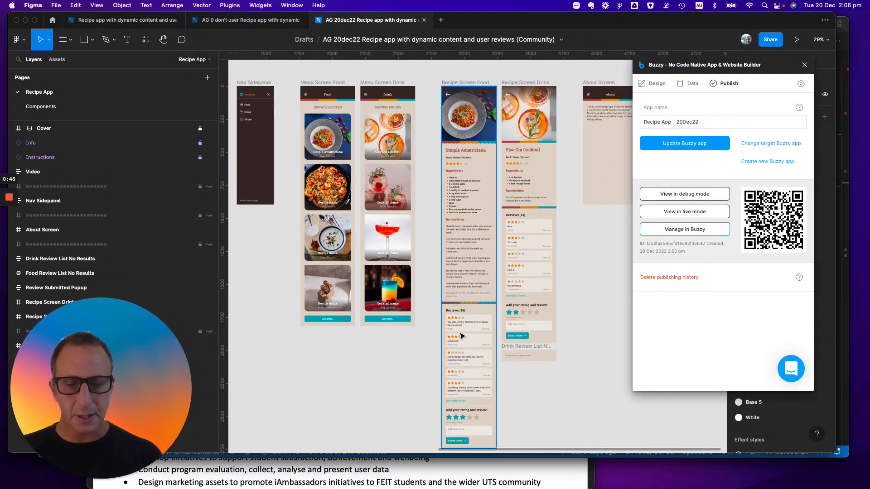
scroll(461, 335, down, 2)
scroll(461, 335, down, 5)
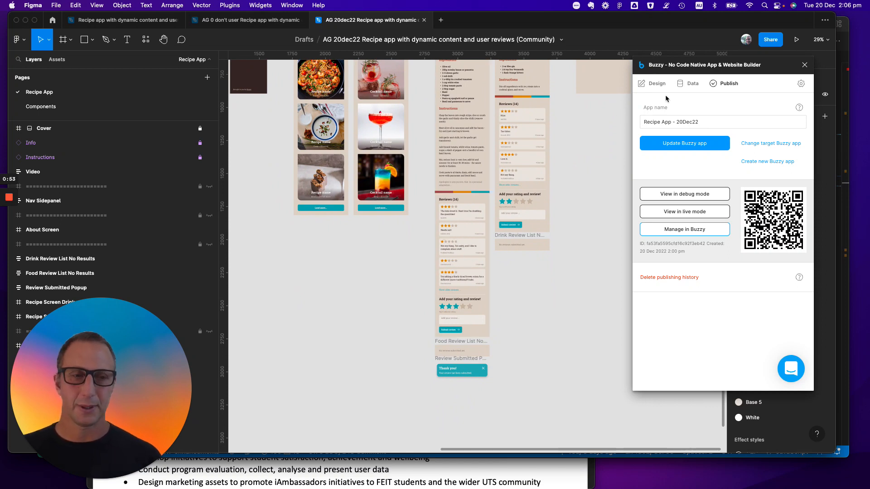
Step: Review the field names and types of the Drink Recipes, Food Recipes and Reviews data tables in the Buzzy plugin
click(690, 84)
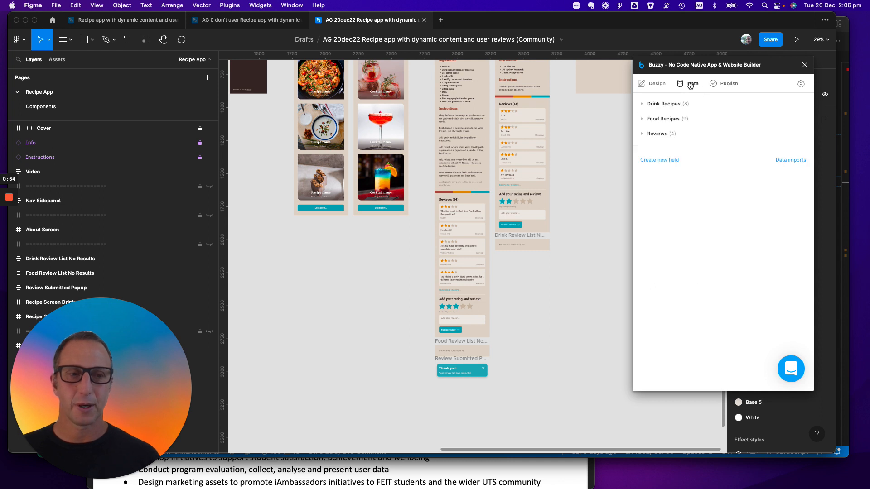
click(642, 105)
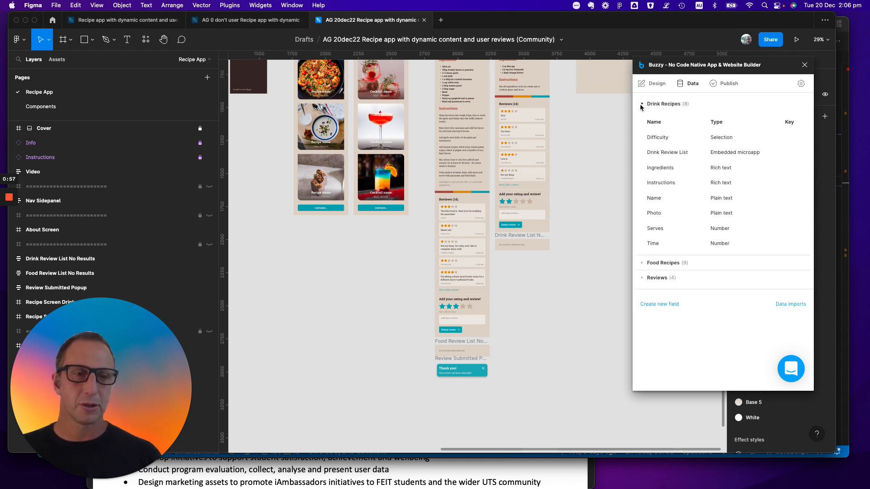
click(641, 105)
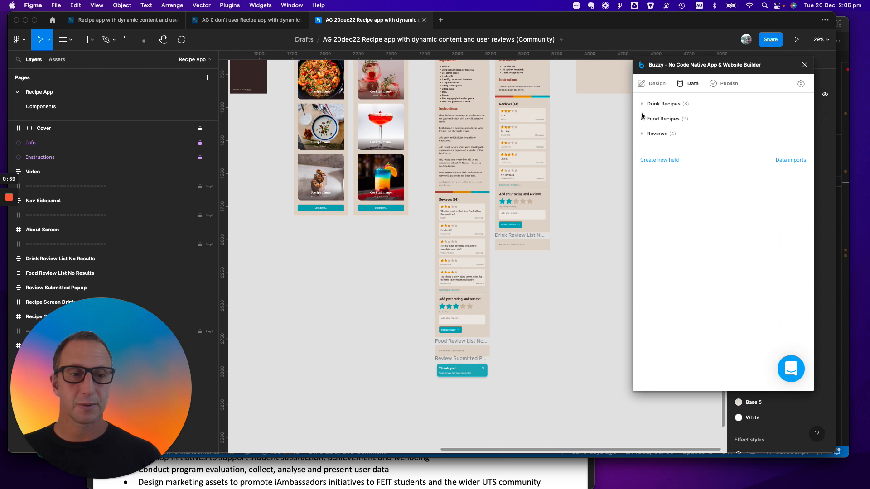
click(642, 119)
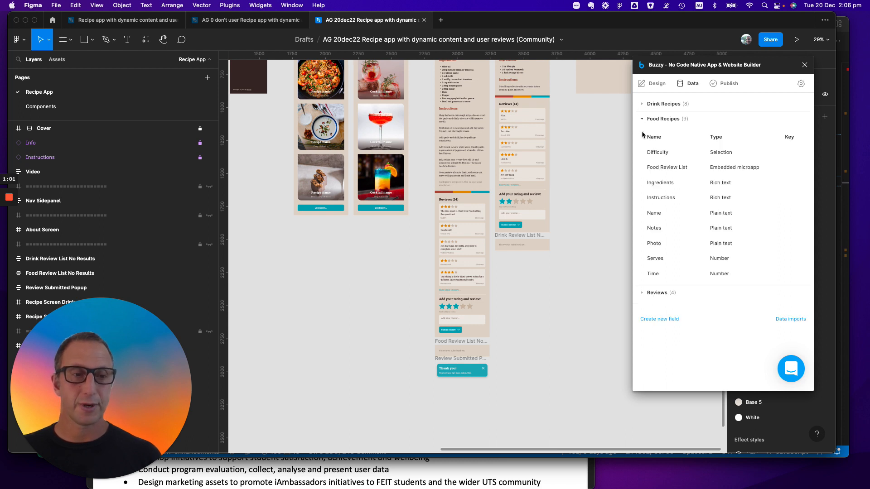
click(642, 120)
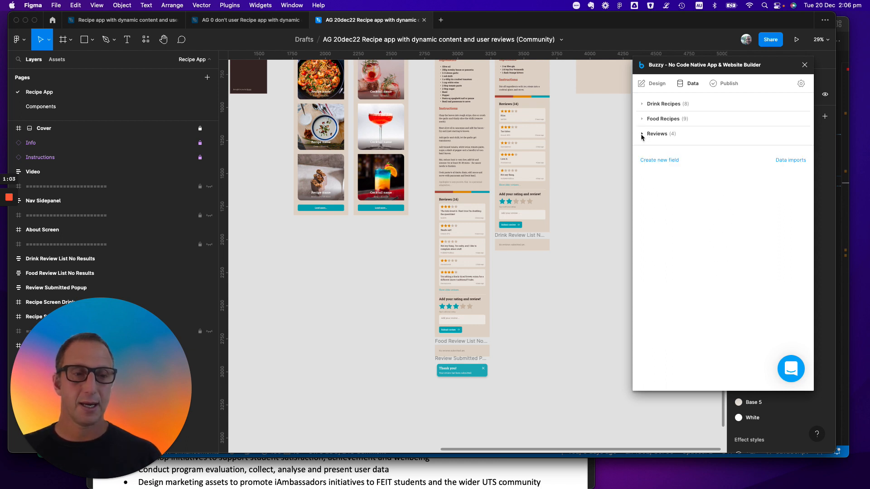
click(641, 134)
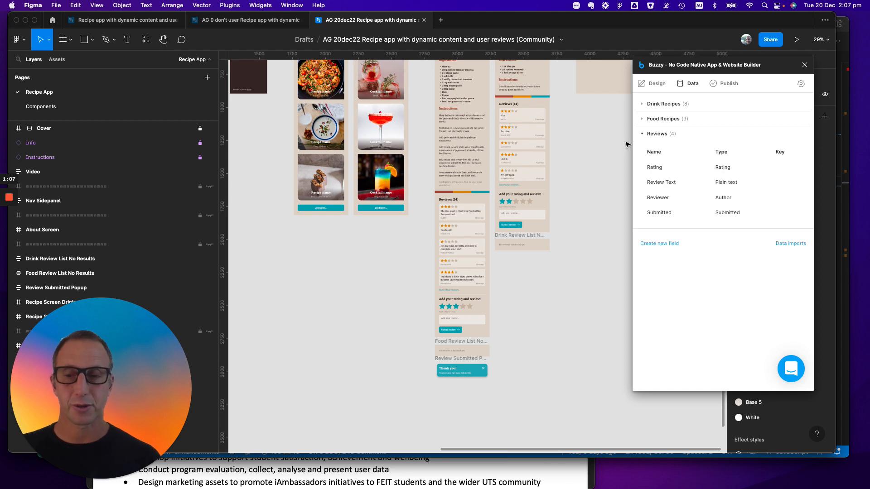
Step: Switch to Chrome, preview the Recipe App - 20Dec22 app full page, and open the Boxty Breakfast recipe at its reviews section
key(super+Tab)
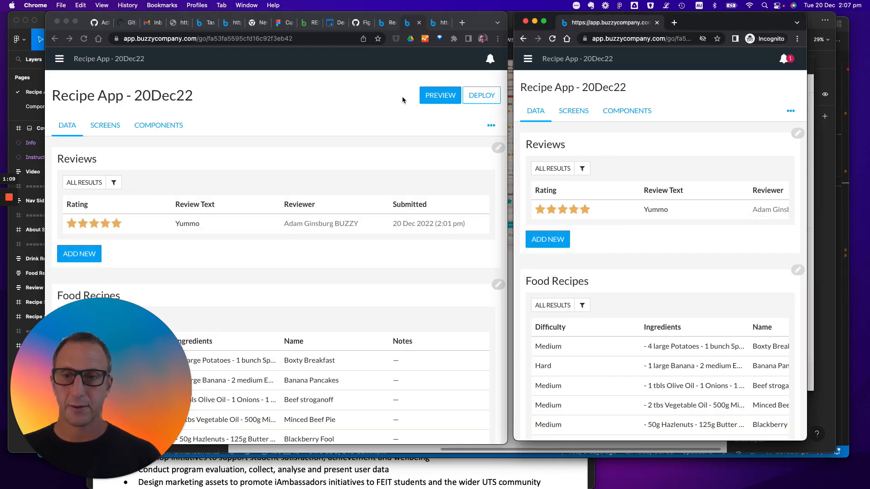
click(440, 96)
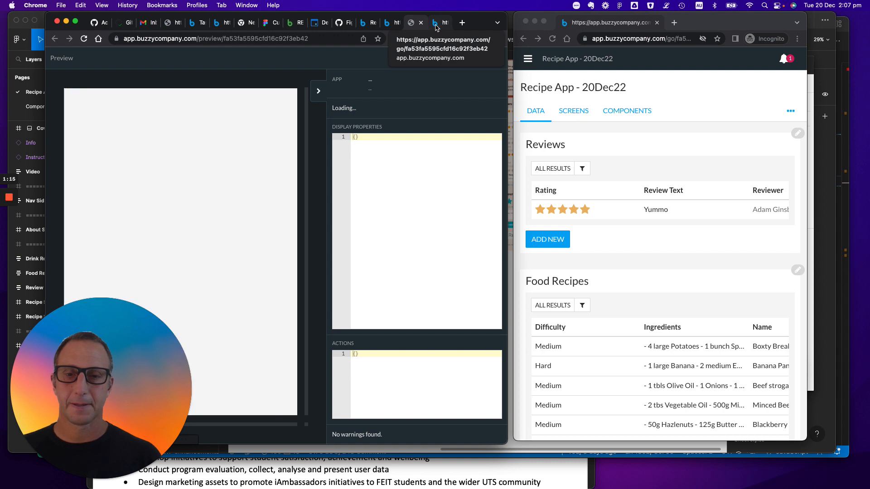
click(494, 61)
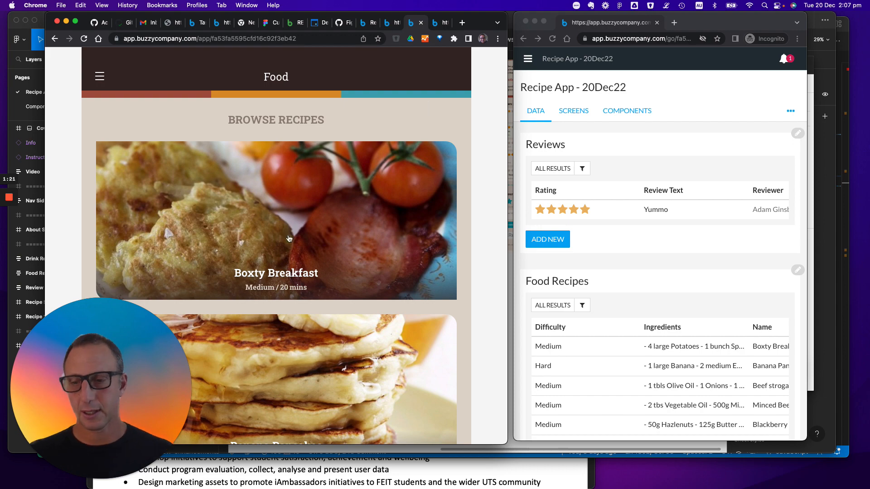
click(285, 238)
scroll(285, 238, down, 15)
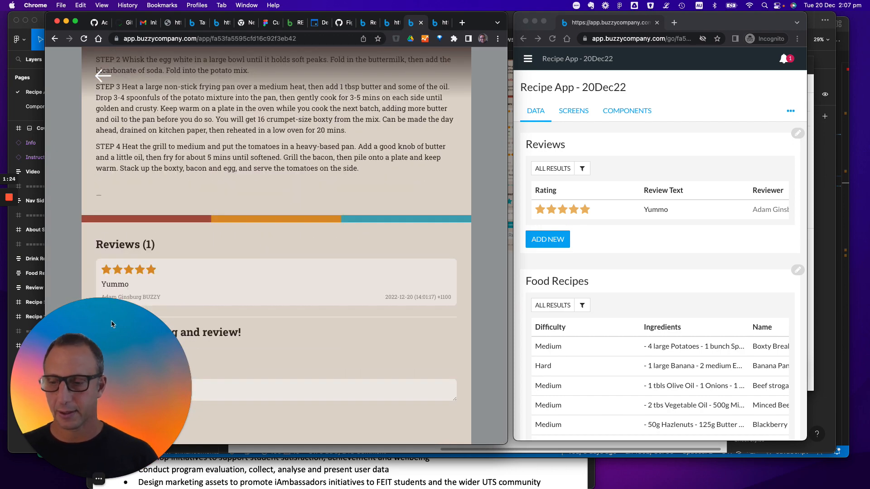
Step: Submit the review "Very nice!" without a star rating for Boxty Breakfast and dismiss the thank-you popup
drag(126, 328, 796, 278)
click(140, 386)
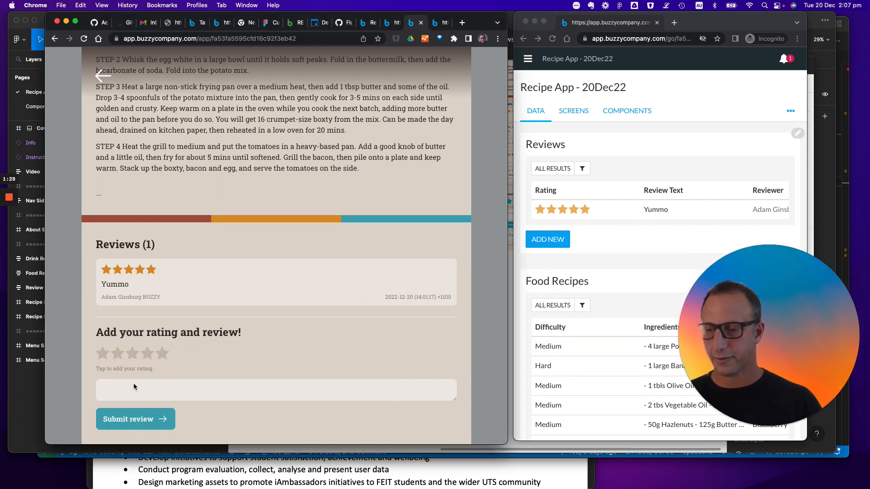
text(Ve)
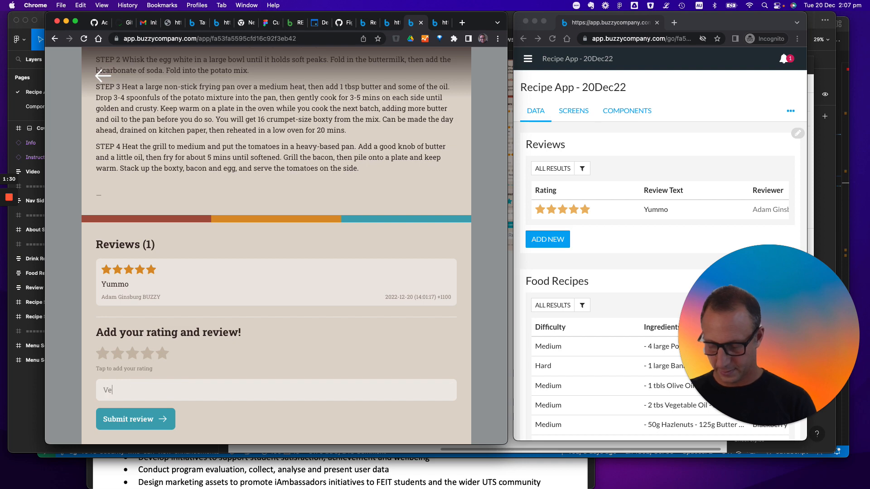
text(ry nice!)
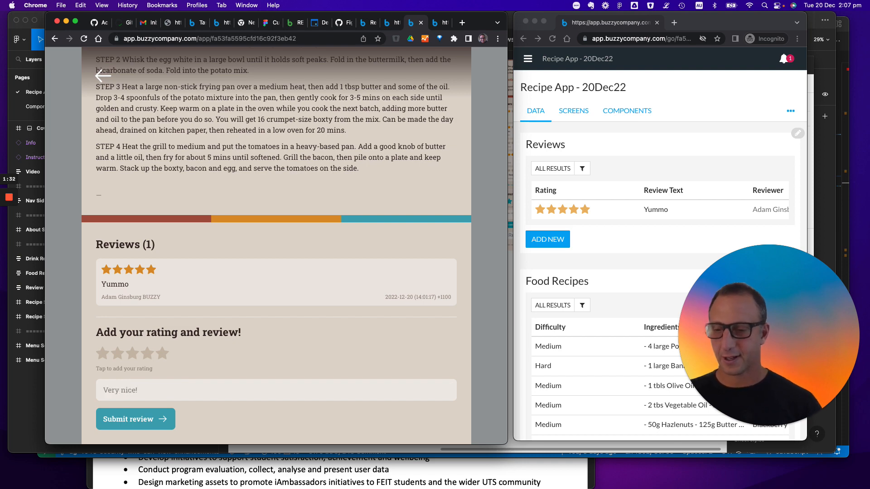
click(135, 418)
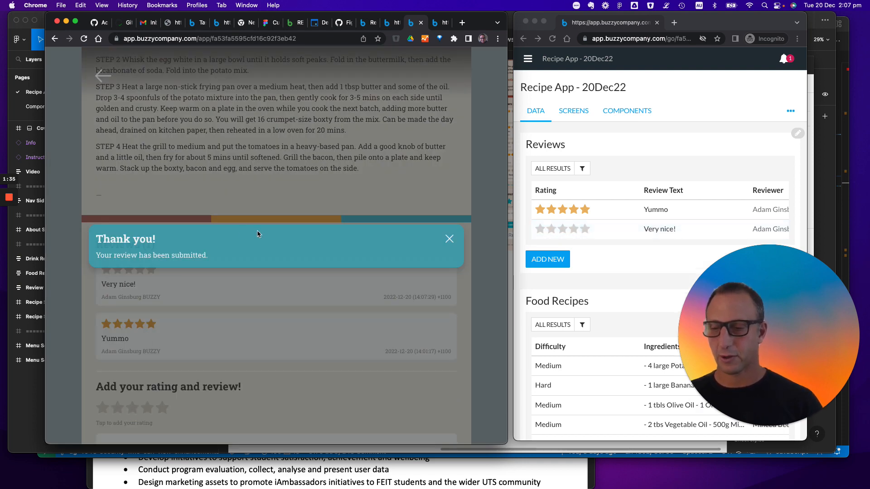
click(449, 240)
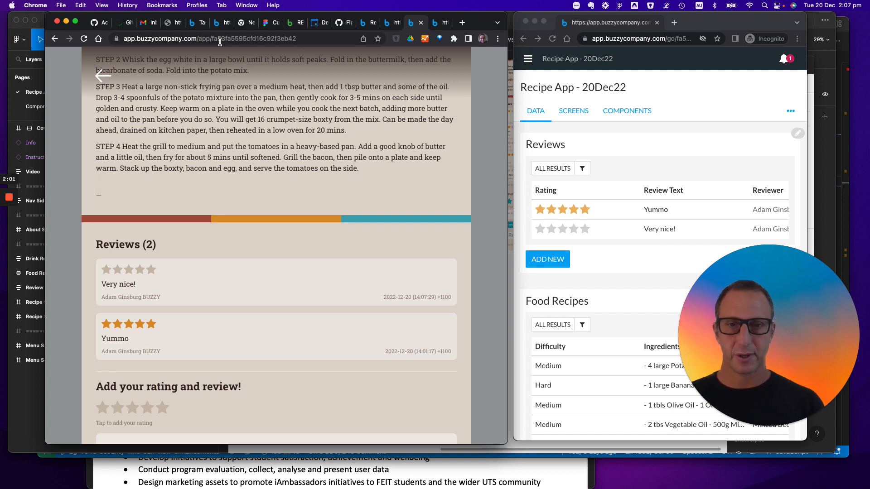
Step: Return to the app's data page and examine the records in the Reviews, Food Recipes and Drink Recipes tables
click(388, 25)
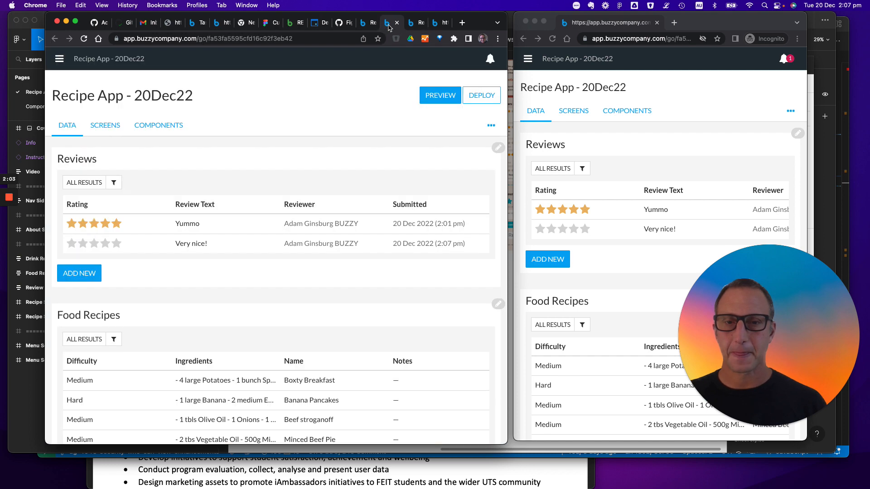
scroll(244, 196, down, 2)
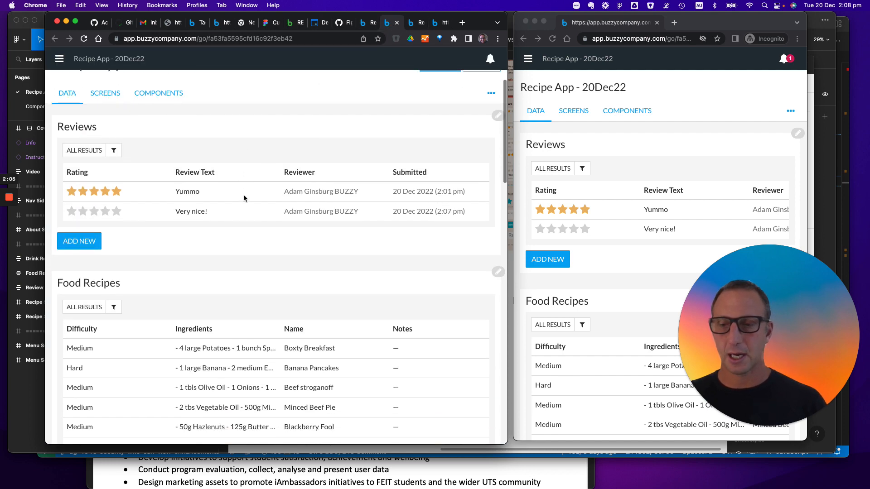
scroll(244, 198, down, 2)
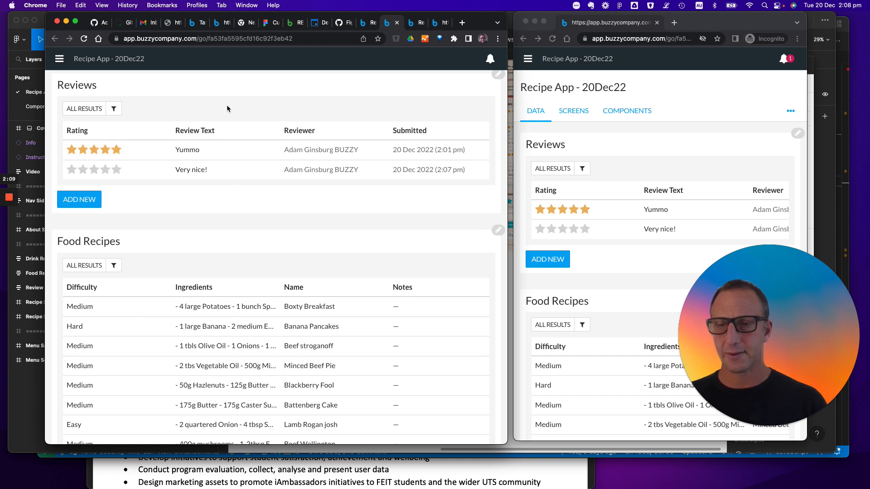
scroll(242, 232, down, 7)
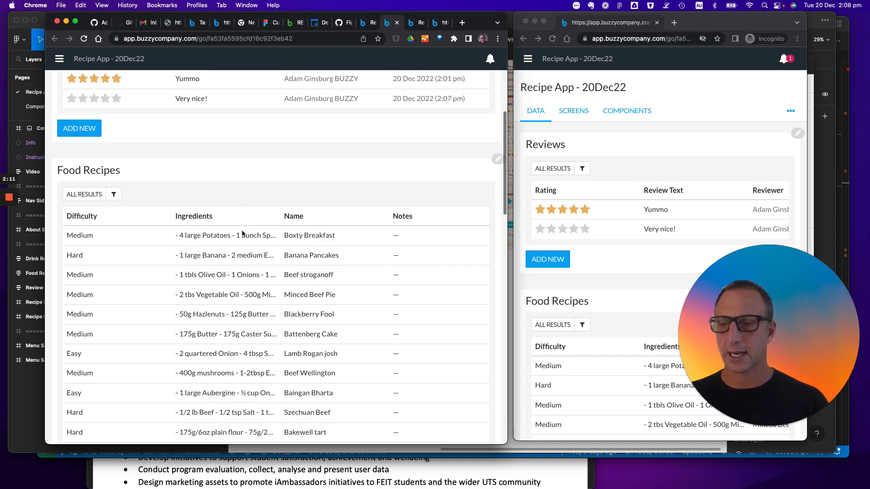
scroll(244, 233, down, 4)
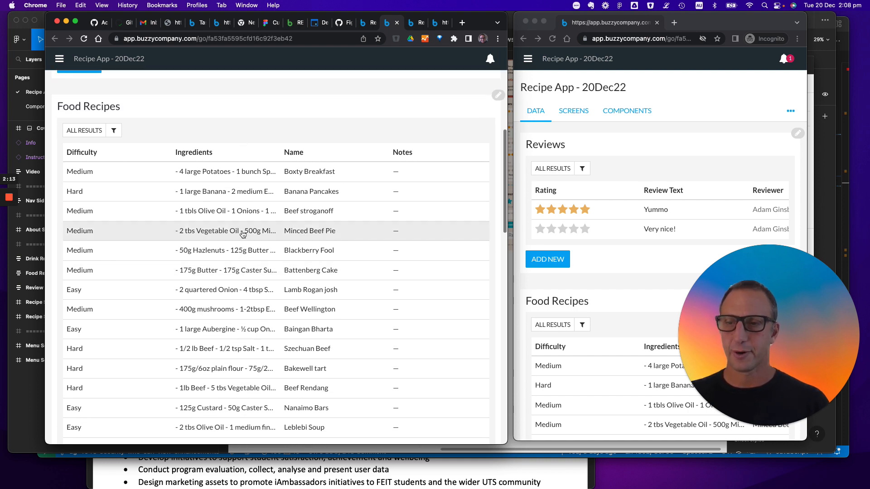
scroll(243, 234, down, 20)
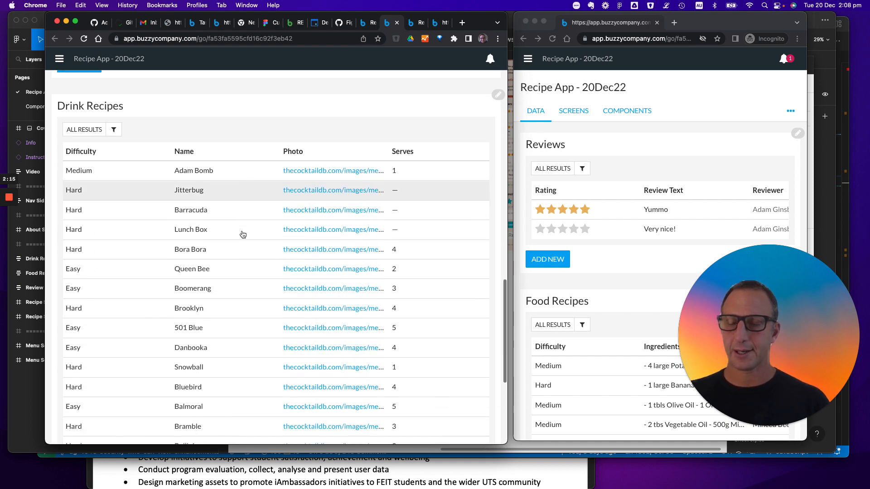
scroll(243, 235, up, 20)
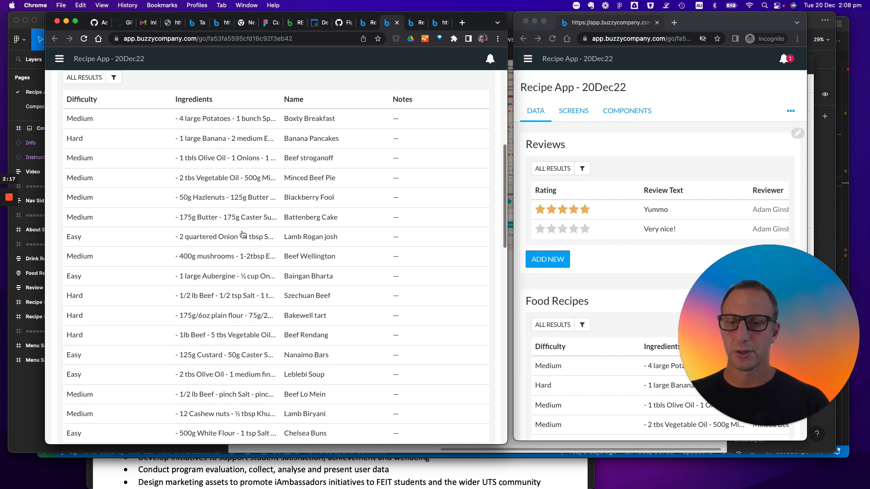
scroll(243, 234, up, 5)
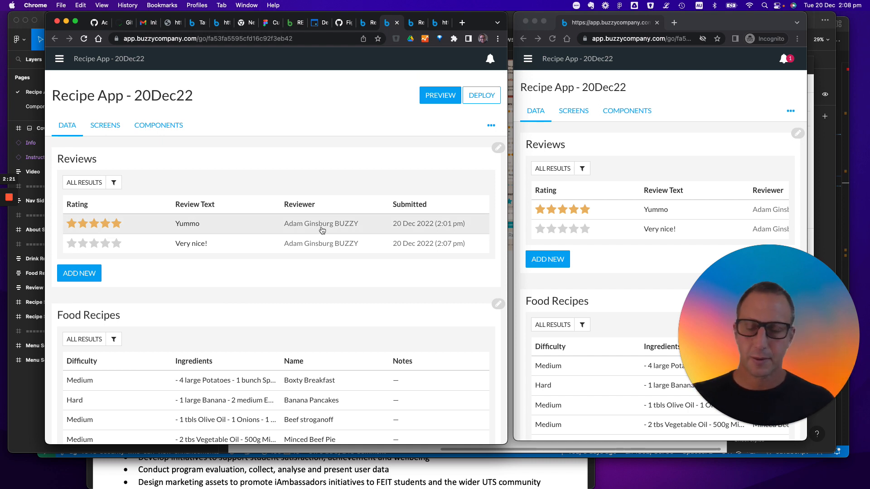
scroll(413, 294, down, 5)
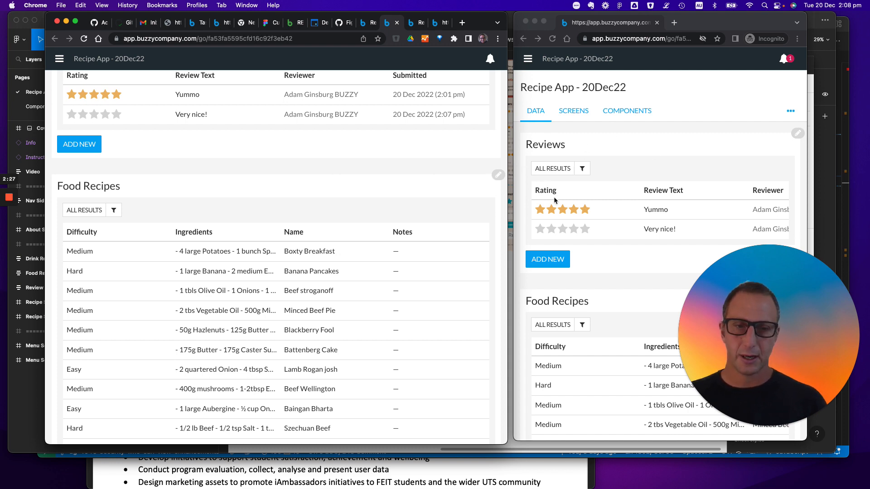
Step: Open the participants list of Recipe App - 20Dec22 to inspect its members and their roles
click(528, 59)
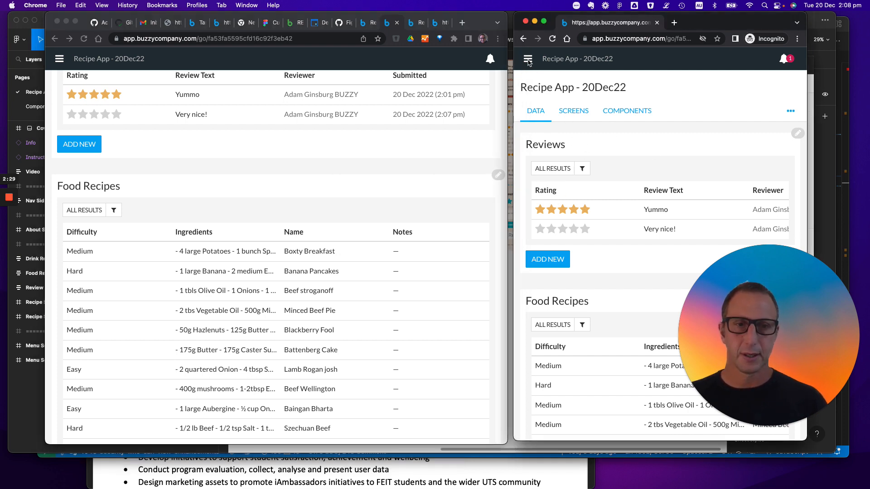
scroll(454, 156, up, 1)
scroll(454, 155, up, 5)
click(492, 127)
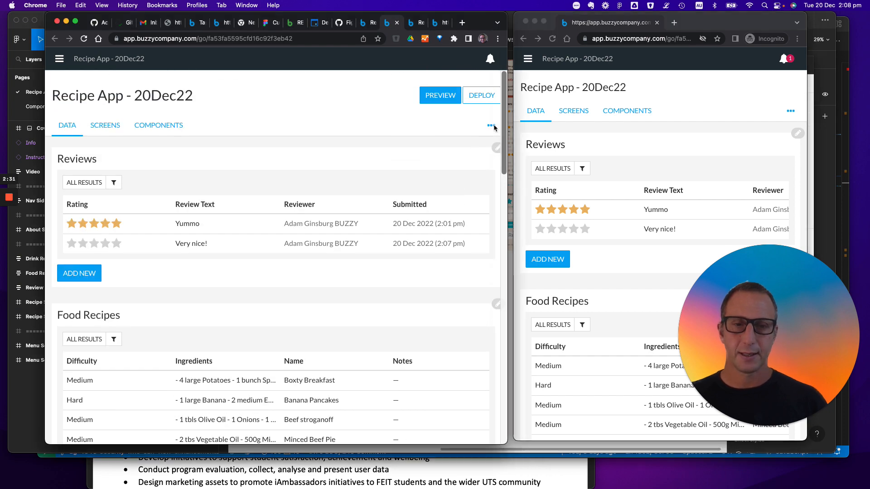
click(492, 127)
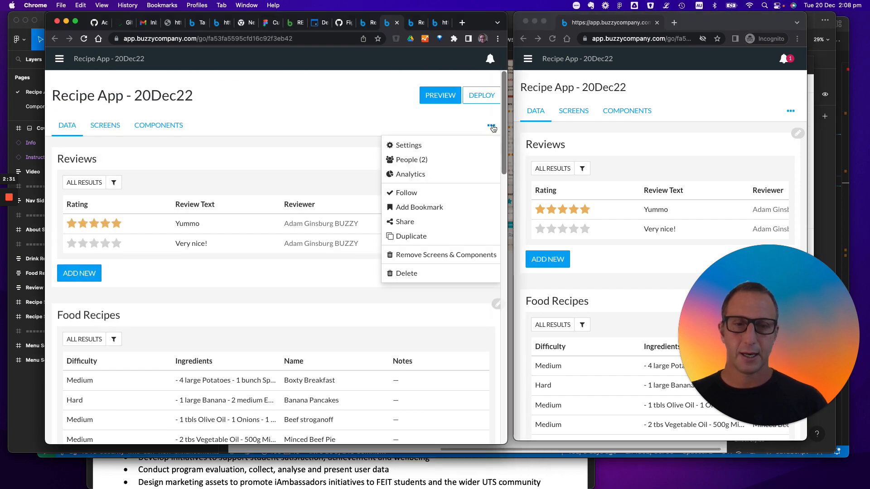
click(423, 164)
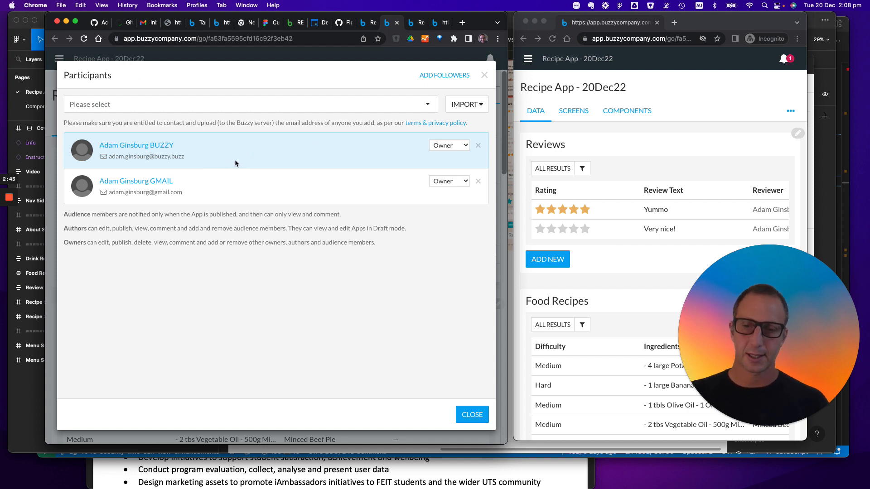
Step: Close the participants list and open the results settings of the Reviews table in Recipe App - 20Dec22
click(472, 416)
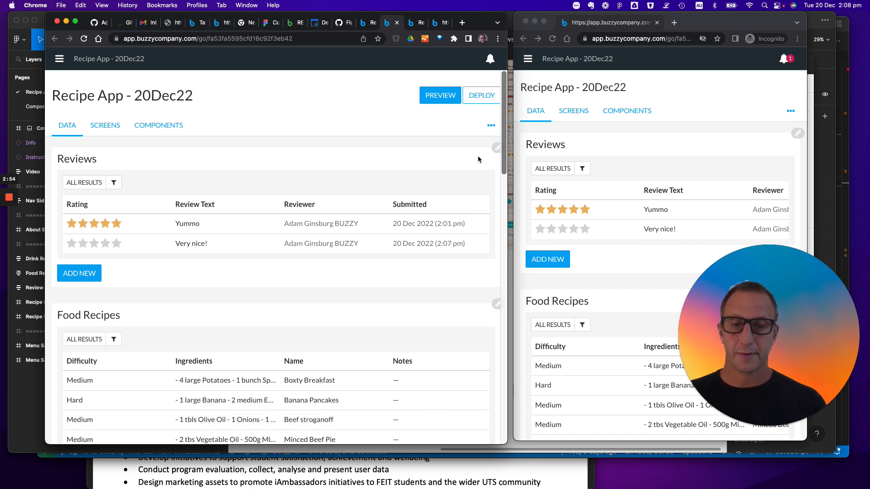
click(497, 149)
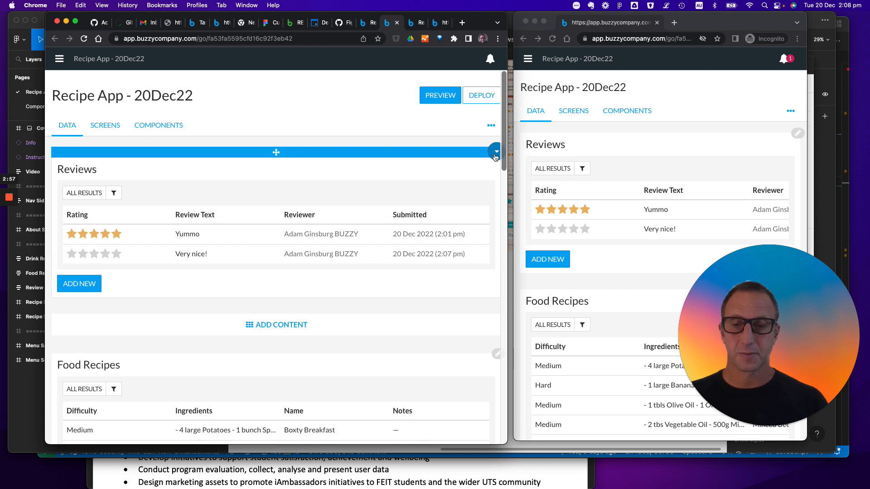
click(495, 154)
click(442, 166)
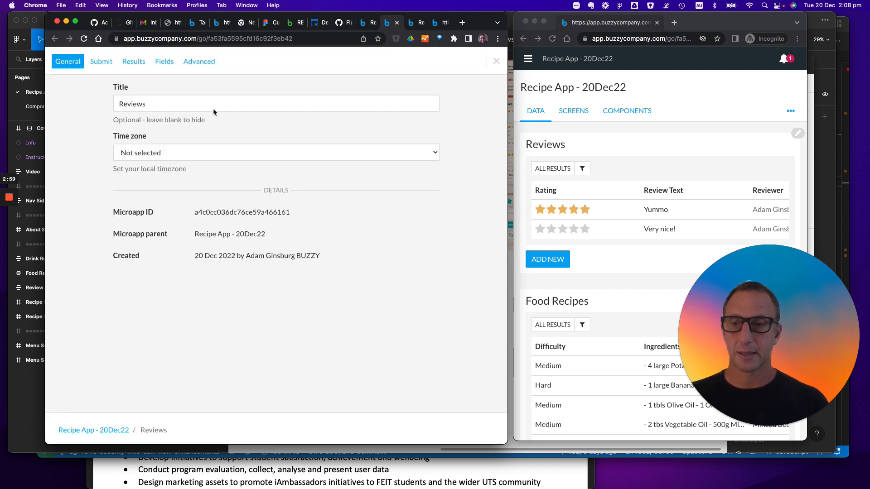
click(132, 62)
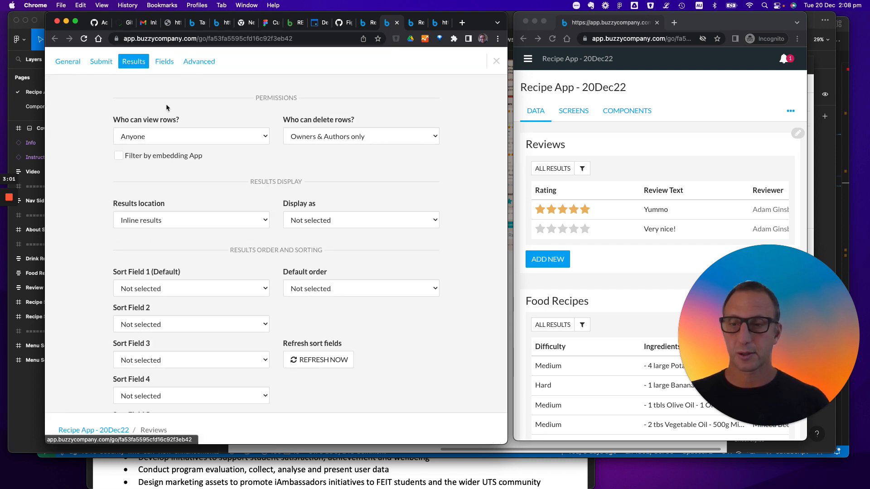
Step: Restrict who can view rows of the Reviews table to Creators only and confirm the change
click(167, 138)
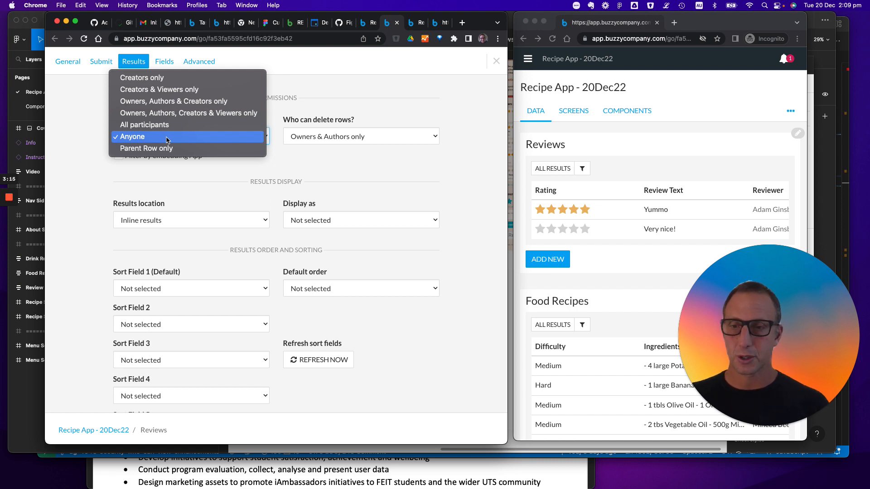
click(156, 83)
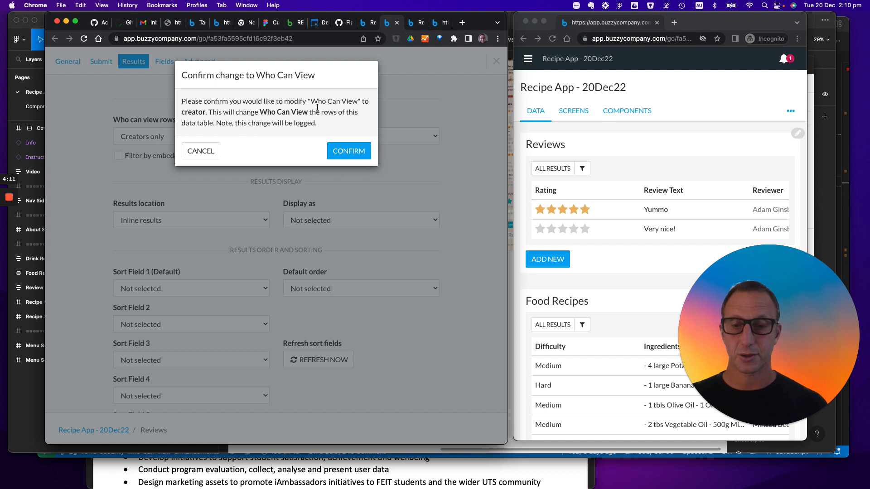
click(340, 152)
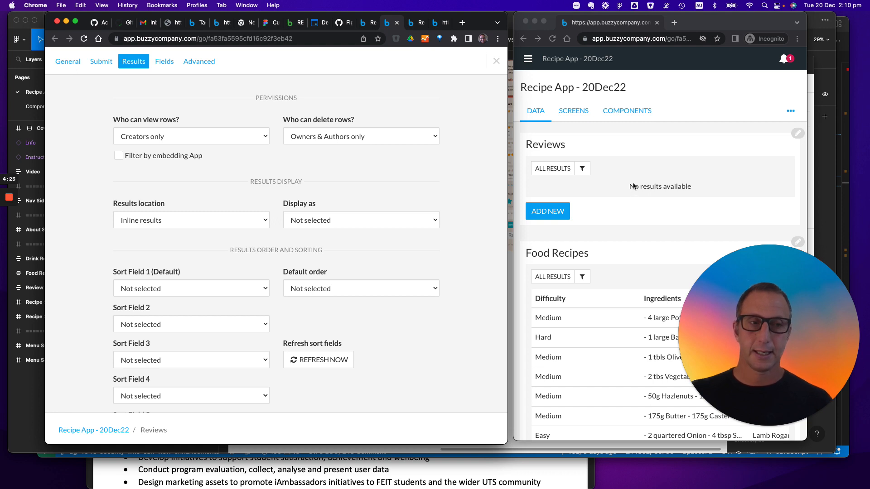
Step: In the incognito window, preview Recipe App - 20Dec22 full page and open the Boxty Breakfast recipe to check its reviews section
scroll(639, 195, down, 1)
scroll(638, 196, down, 1)
scroll(638, 196, up, 2)
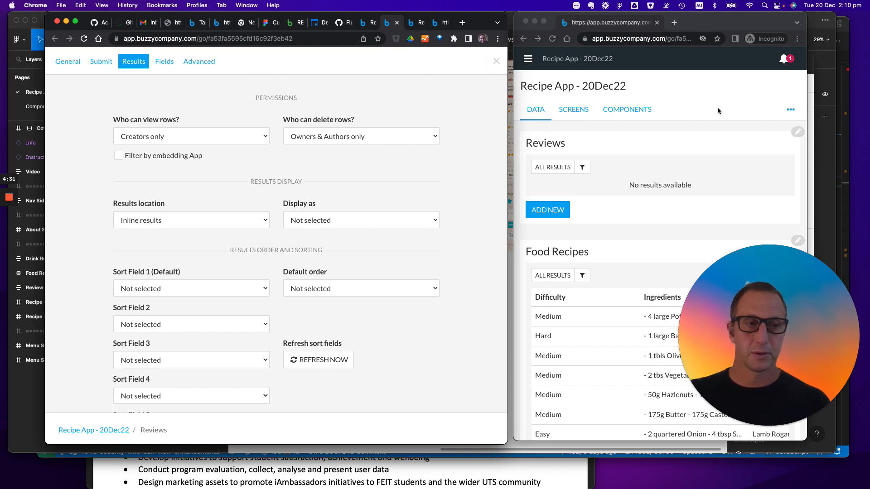
click(791, 111)
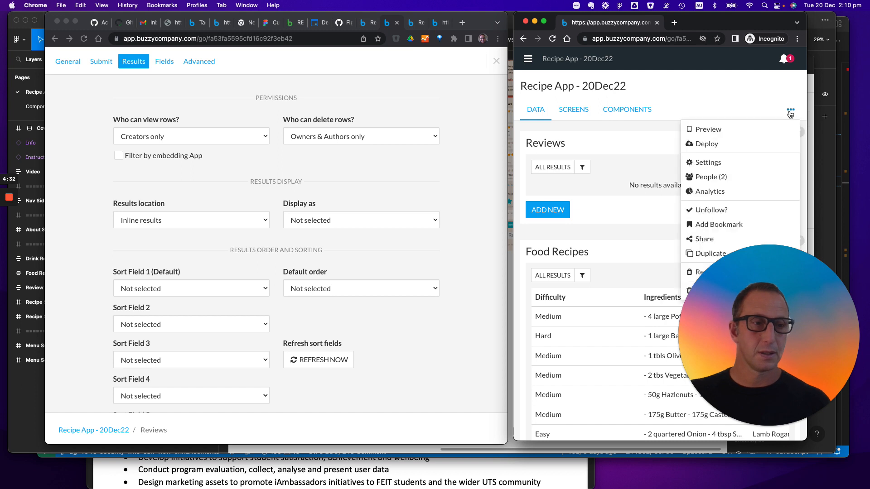
click(731, 131)
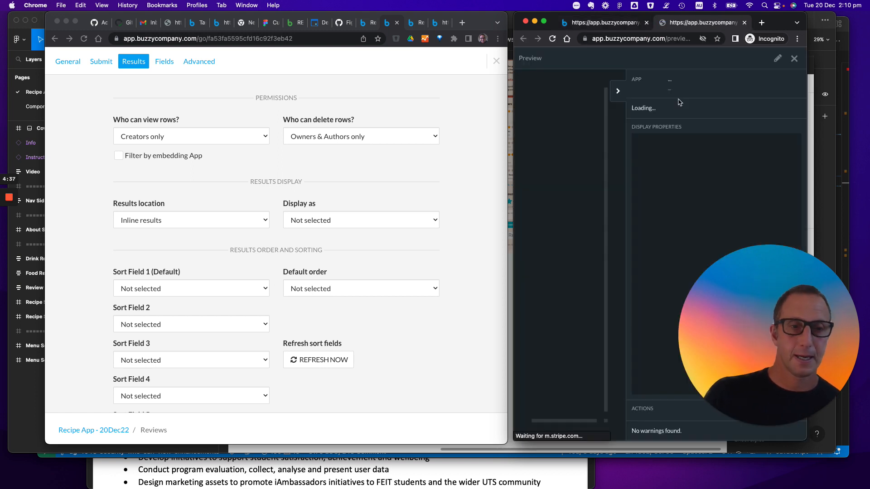
click(794, 59)
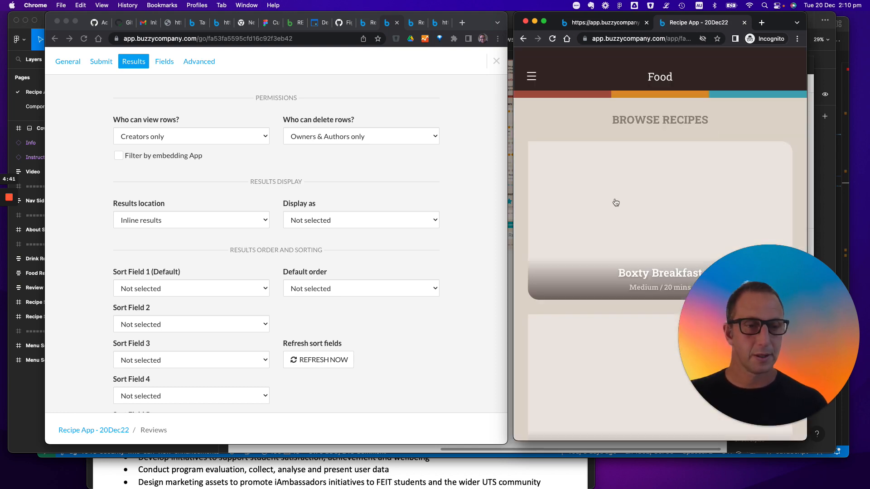
click(616, 203)
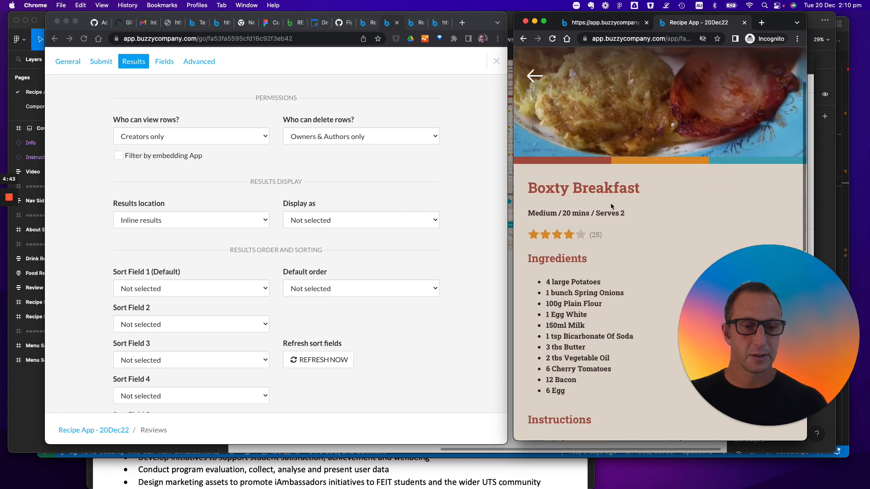
scroll(611, 203, down, 10)
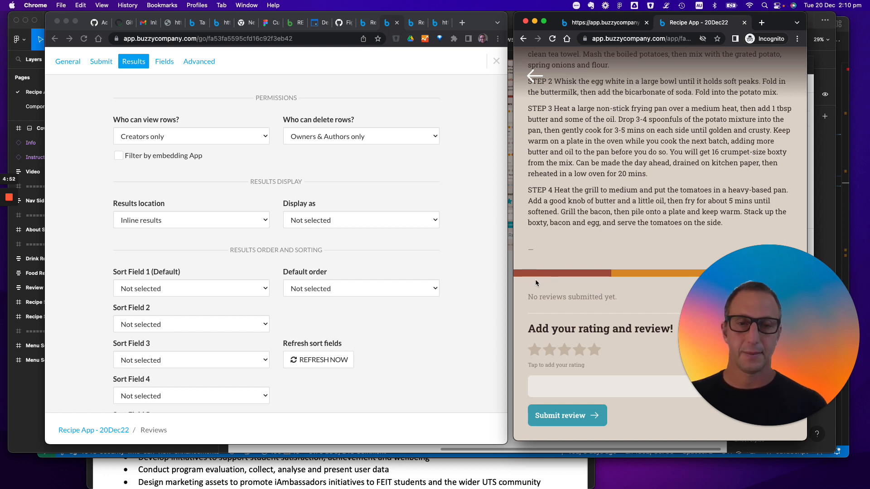
Step: Look over the options for who can view rows of the Reviews table, set it to Parent Row only and confirm the change
click(254, 141)
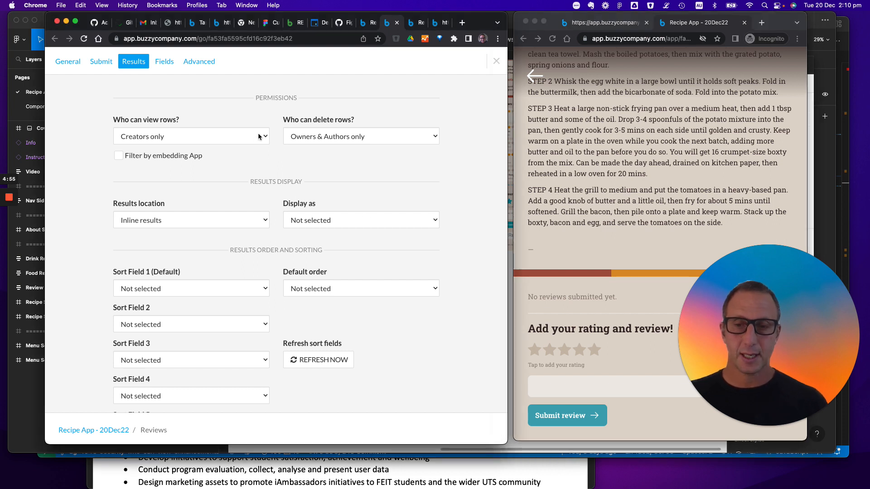
click(260, 136)
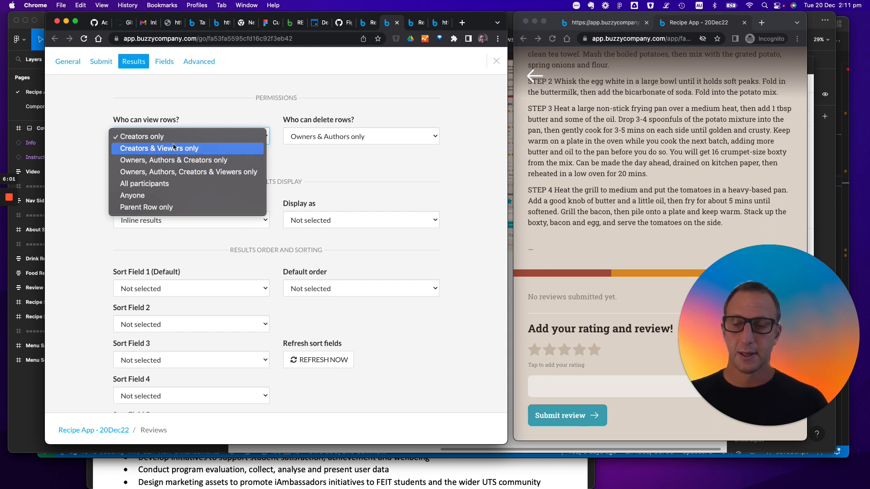
click(298, 167)
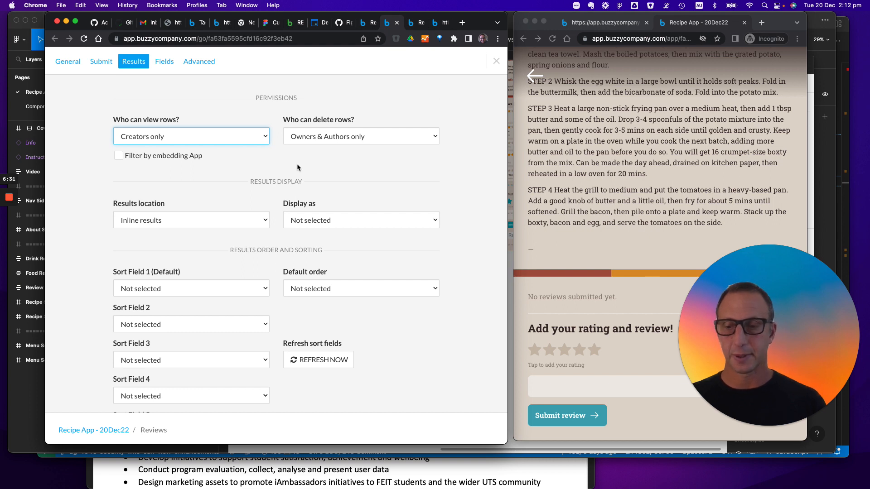
click(237, 140)
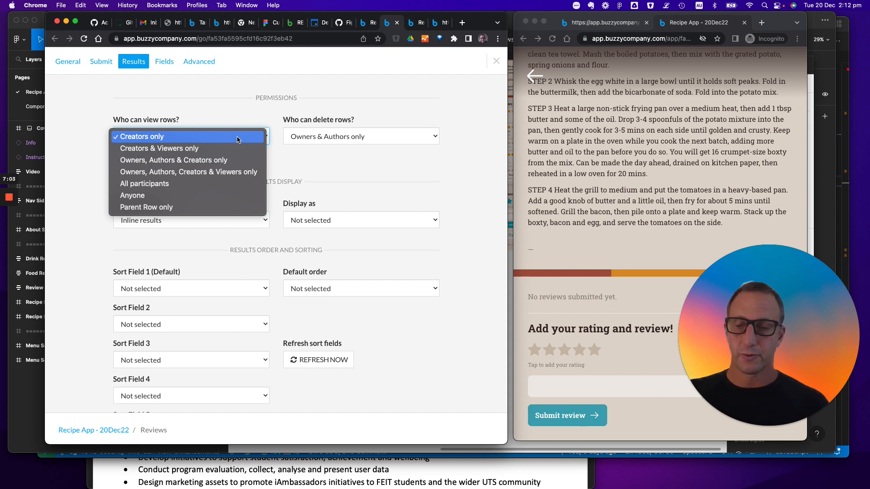
click(222, 208)
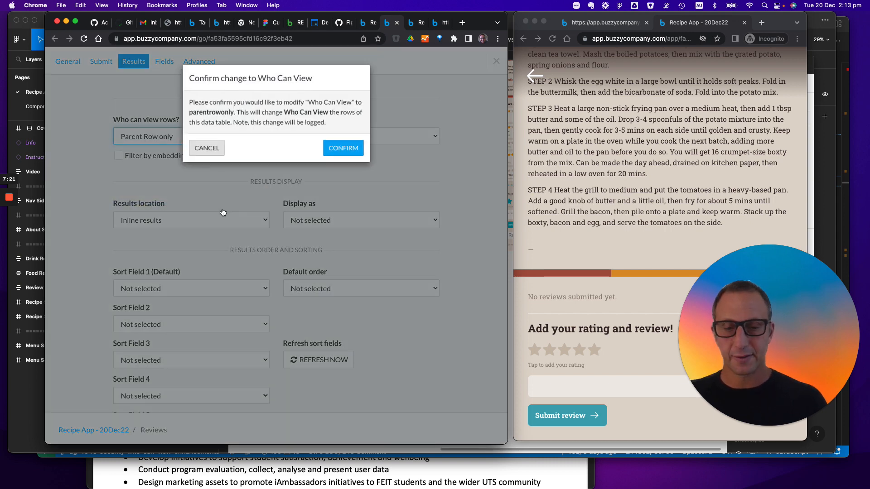
click(348, 151)
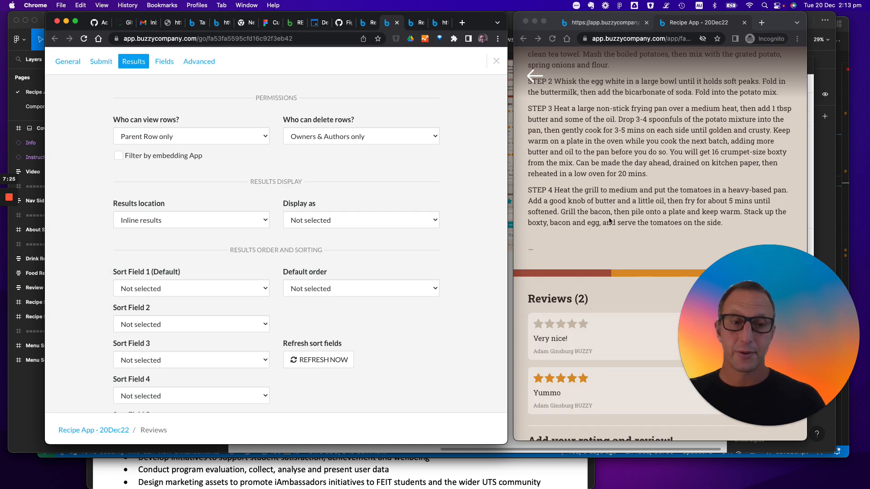
Step: Examine the Boxty Breakfast recipe and its reviews in the incognito preview
scroll(601, 154, up, 10)
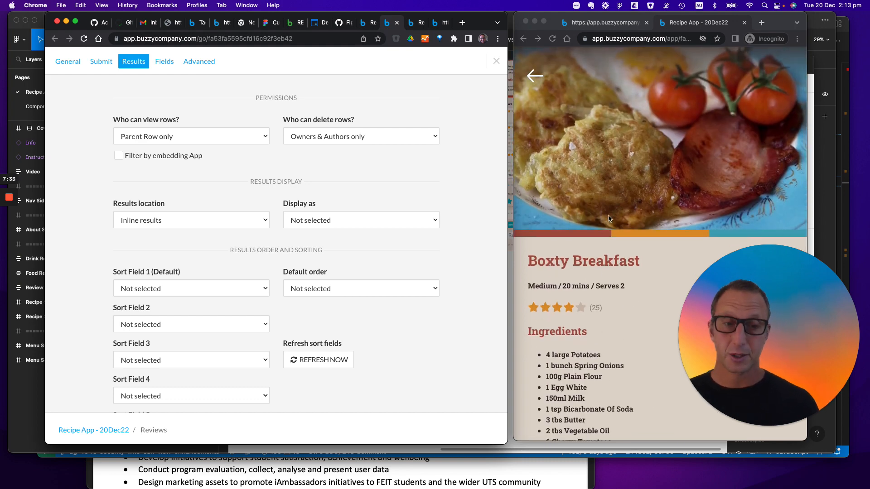
scroll(609, 219, down, 20)
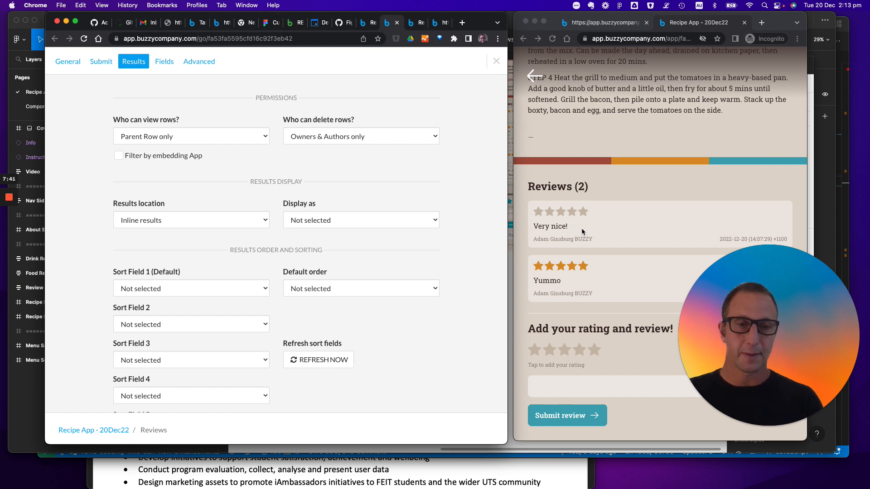
scroll(577, 197, up, 15)
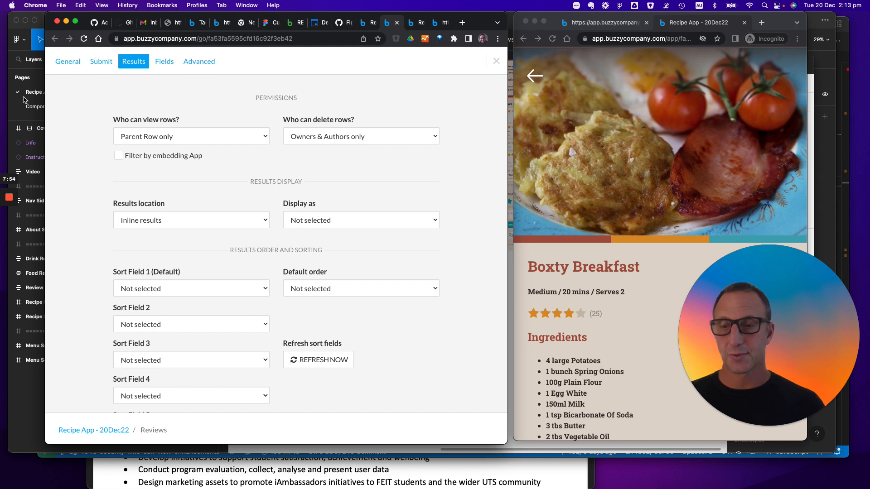
Step: Look over the row-viewing permission options once more and close the Reviews table settings
click(226, 140)
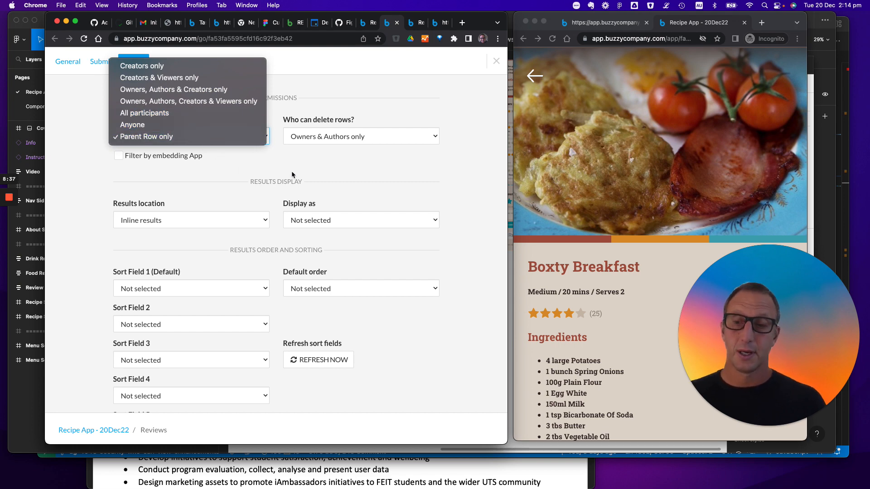
click(352, 173)
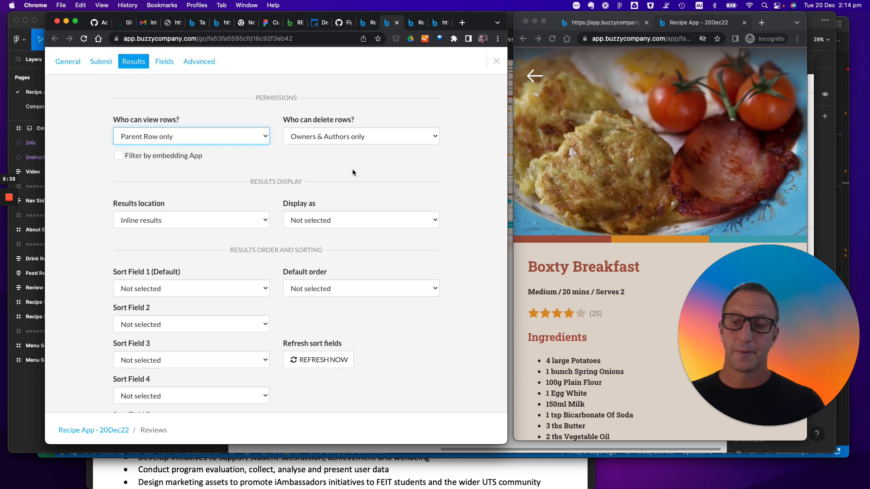
click(495, 62)
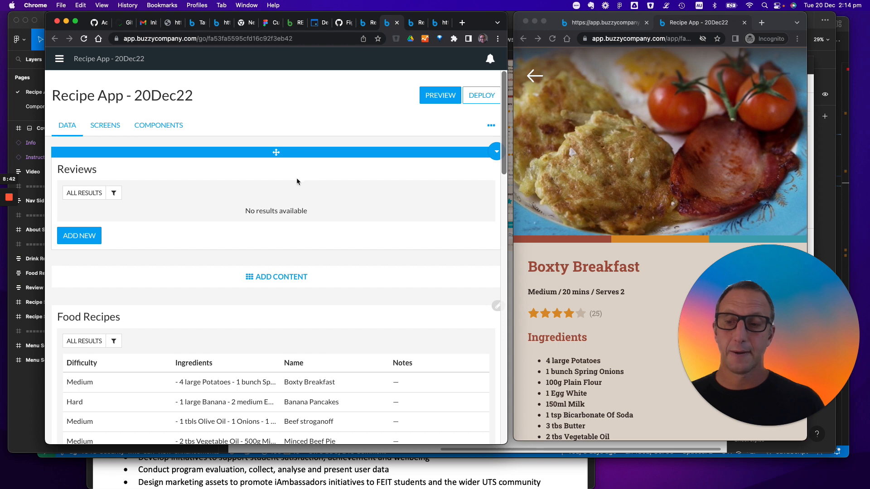
Step: Open the Boxty Breakfast record in the Food Recipes table, examine its fields and Food Review List, and close the record
scroll(205, 252, down, 2)
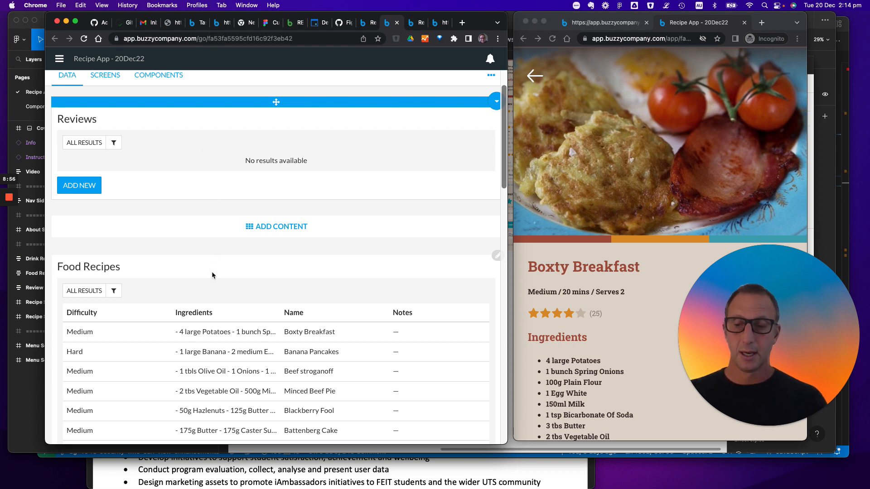
scroll(211, 271, down, 2)
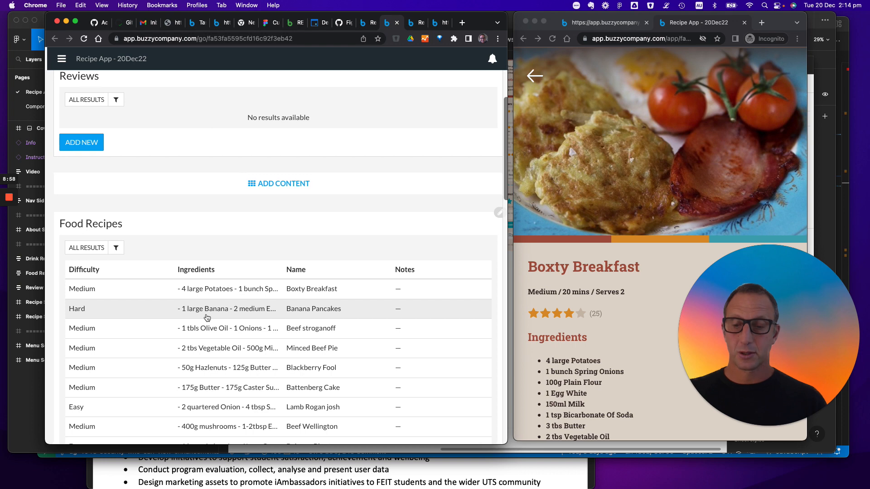
click(151, 295)
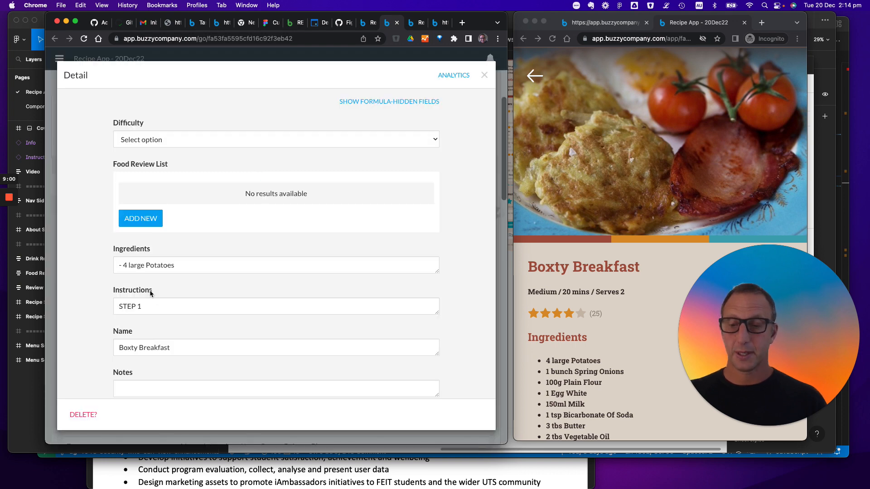
scroll(203, 292, down, 5)
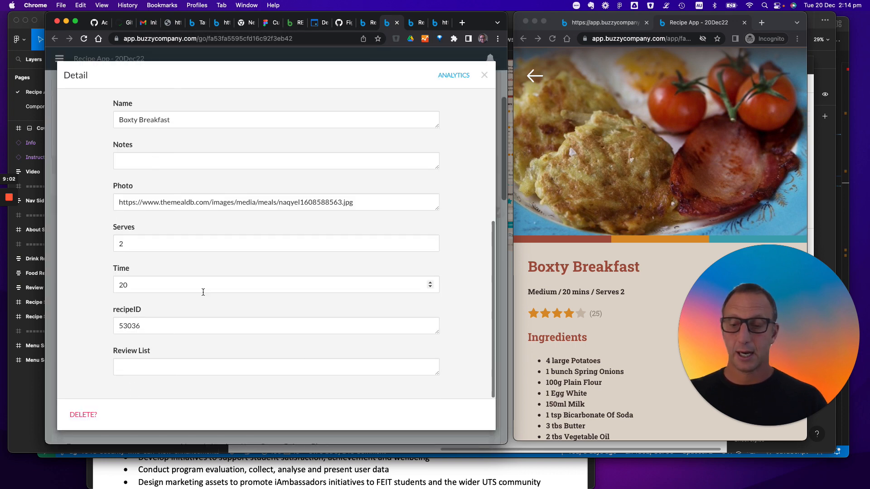
scroll(203, 291, up, 5)
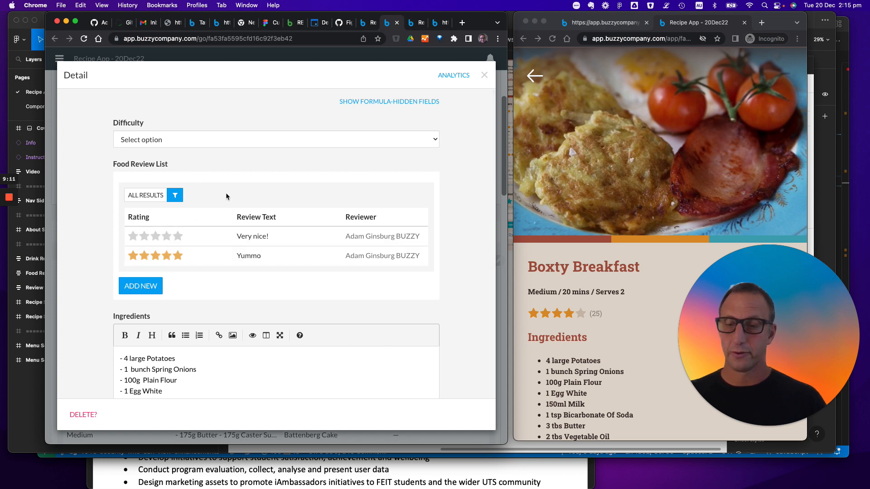
click(484, 75)
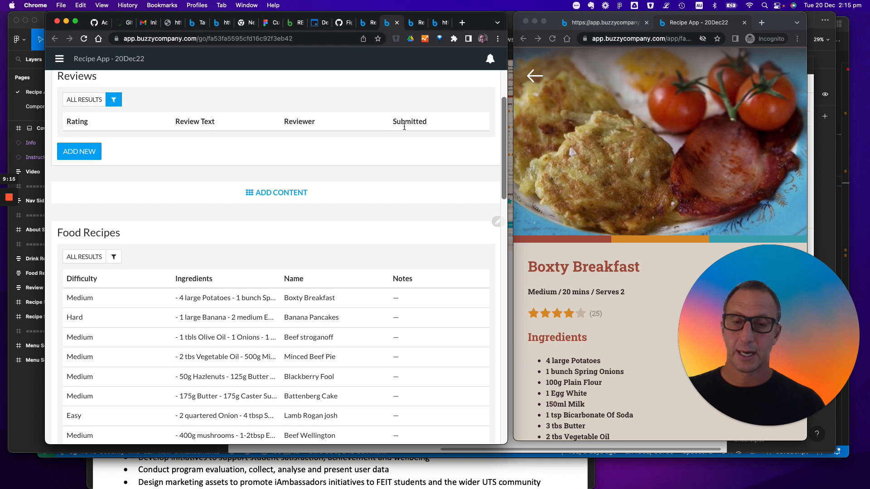